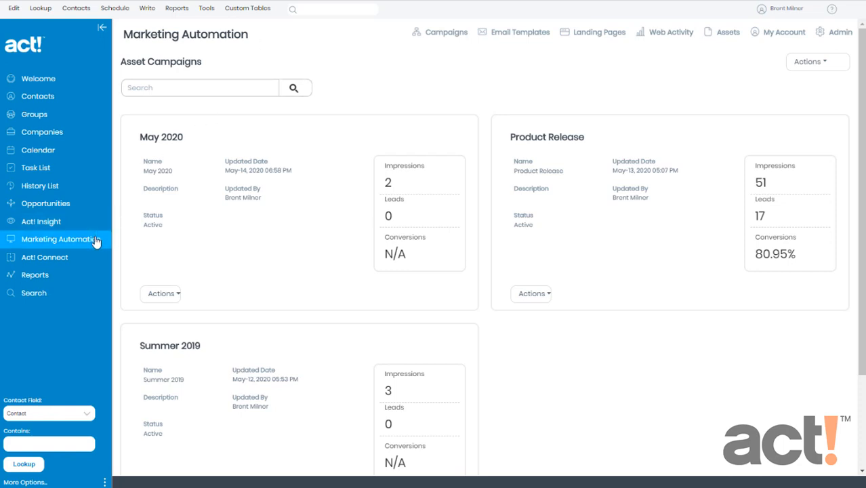
# - Open the May 2020 asset campaign for editing from the Assets campaign list
pyautogui.click(714, 35)
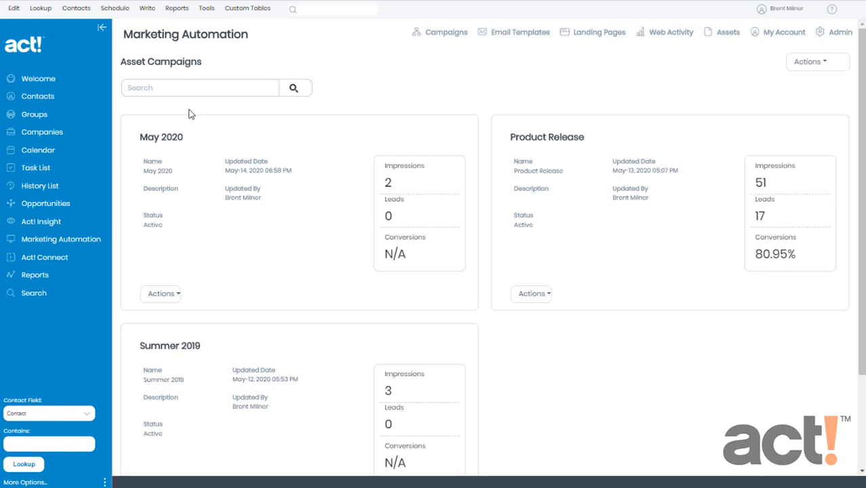
pyautogui.click(170, 291)
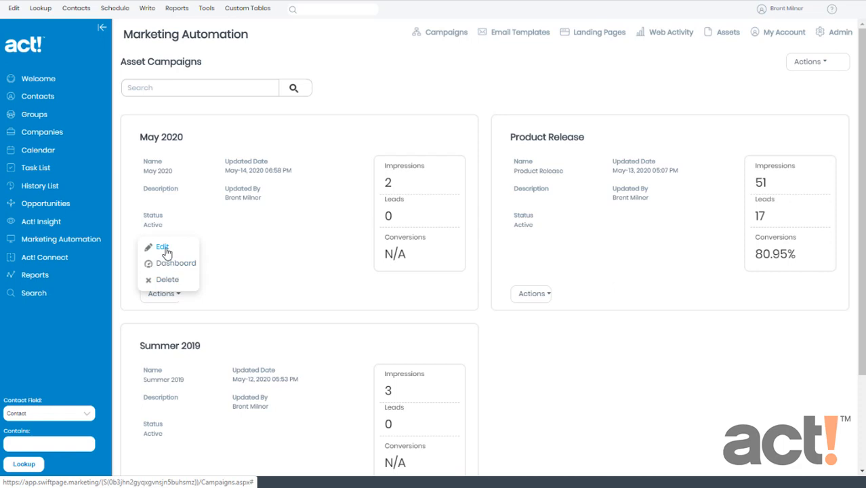
pyautogui.click(166, 251)
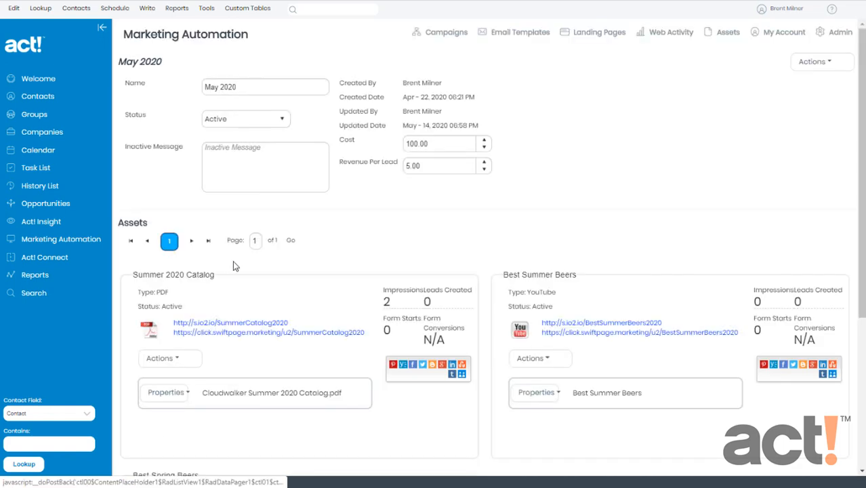
# - Open Set Properties for the Summer 2020 Catalog asset
pyautogui.scroll(-3, 290, 251)
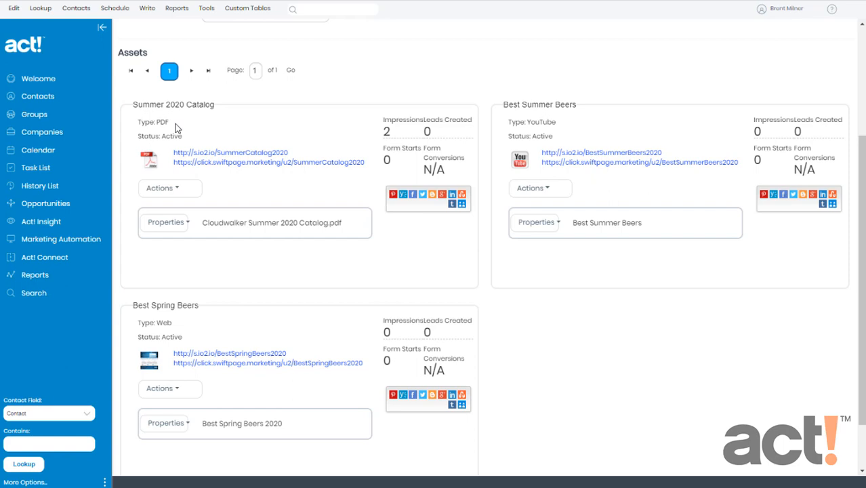
pyautogui.click(167, 223)
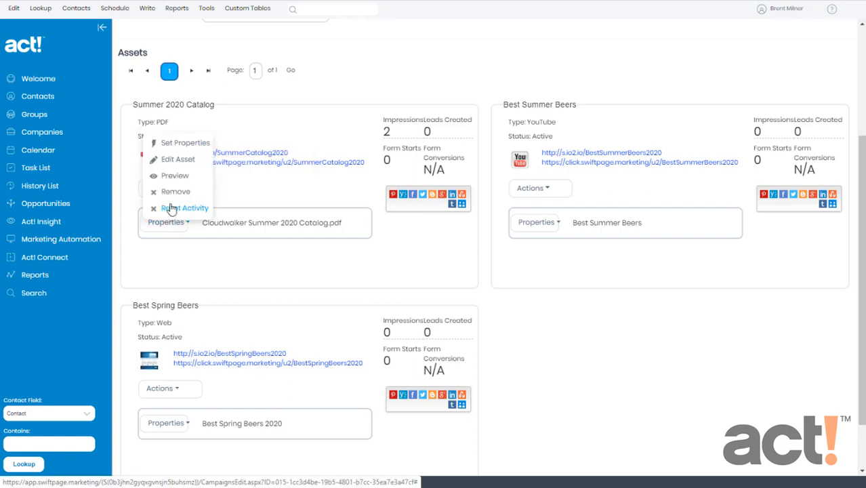
pyautogui.click(181, 147)
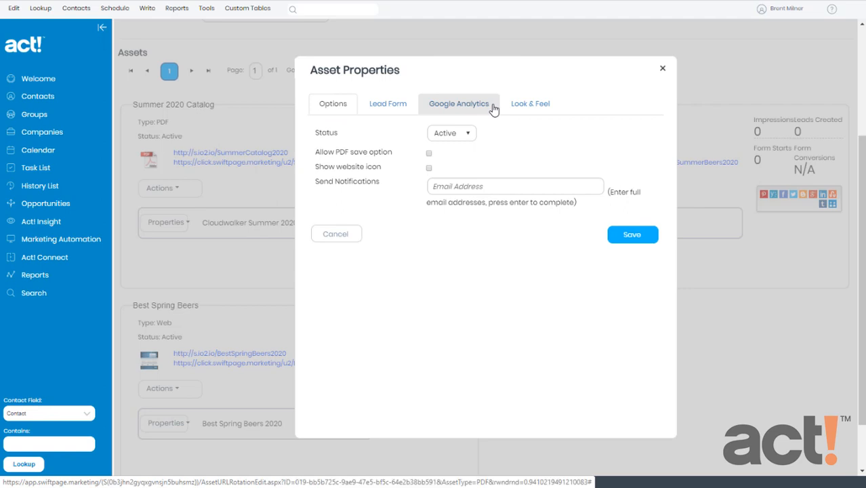
# - Turn on Show lead form in the catalog asset's Lead Form settings
pyautogui.click(399, 111)
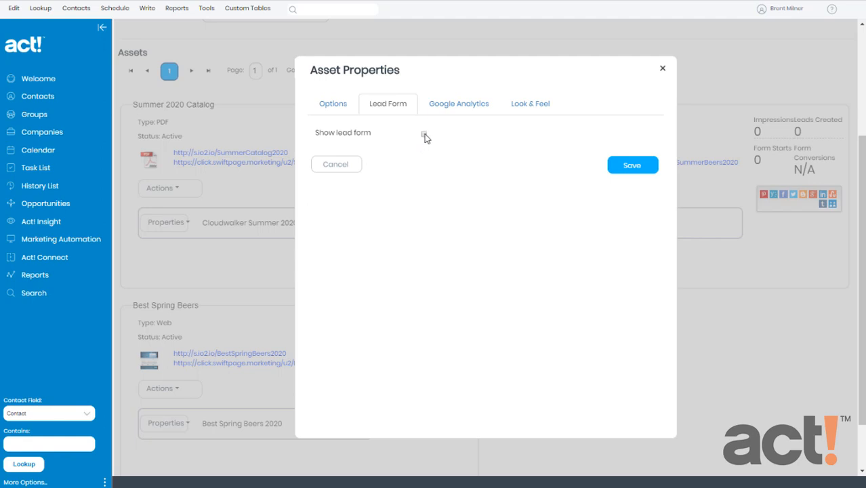
pyautogui.click(424, 135)
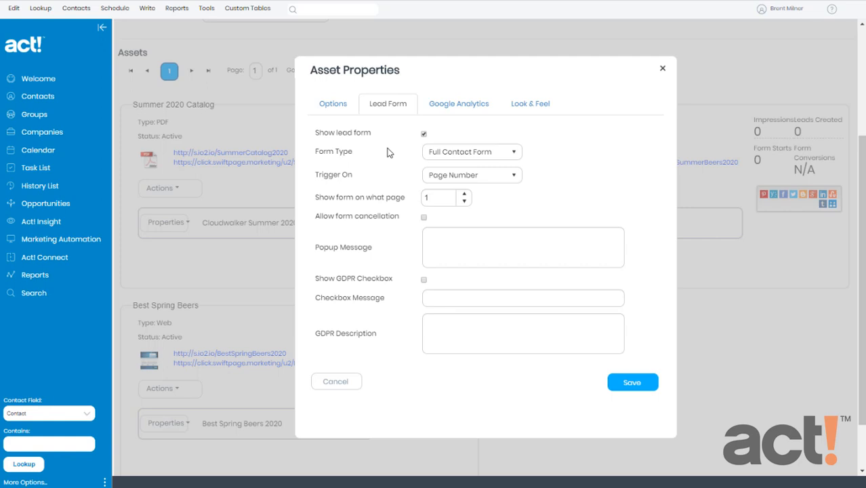
pyautogui.click(514, 153)
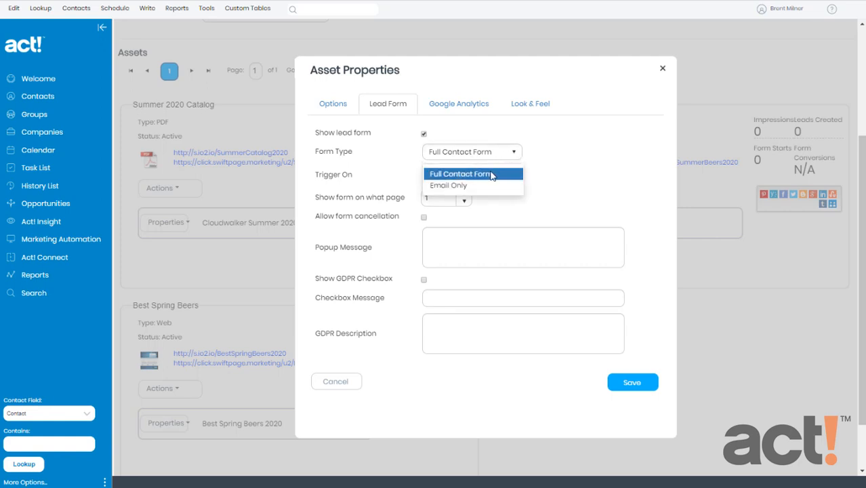
pyautogui.click(492, 174)
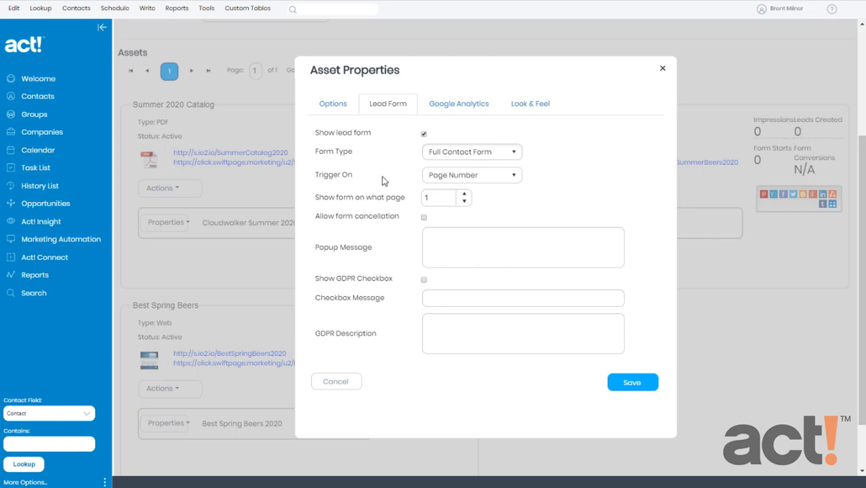
pyautogui.click(513, 175)
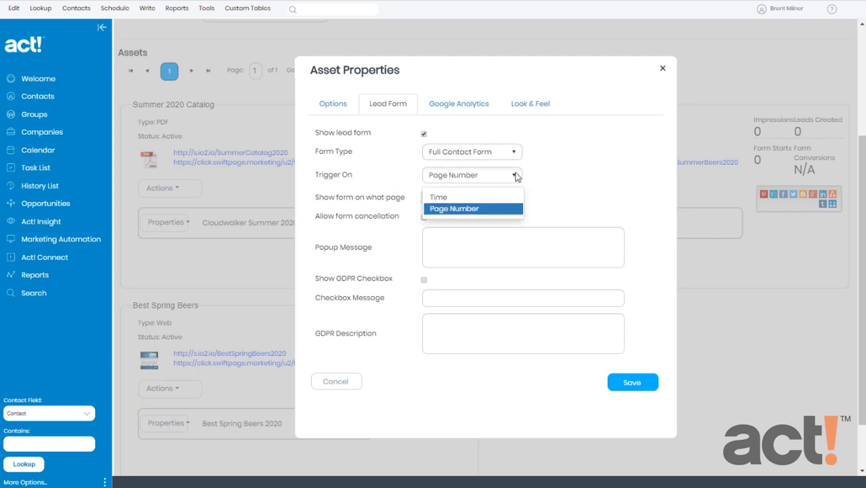
pyautogui.click(454, 197)
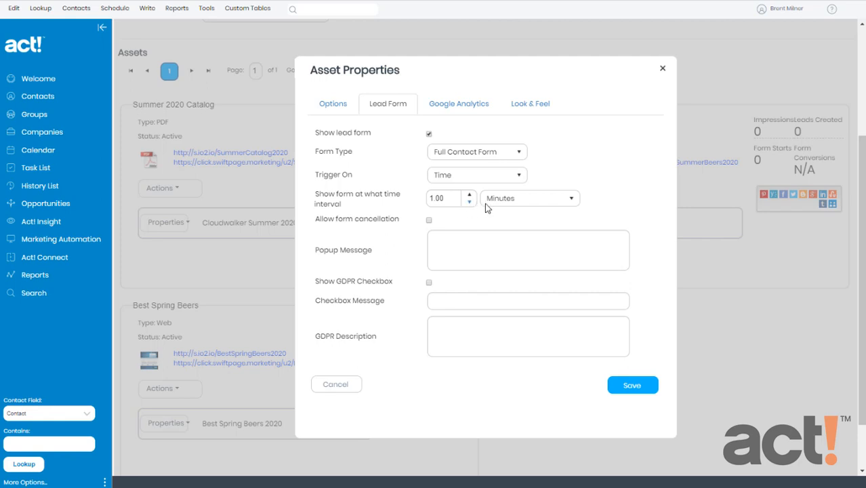
pyautogui.click(519, 202)
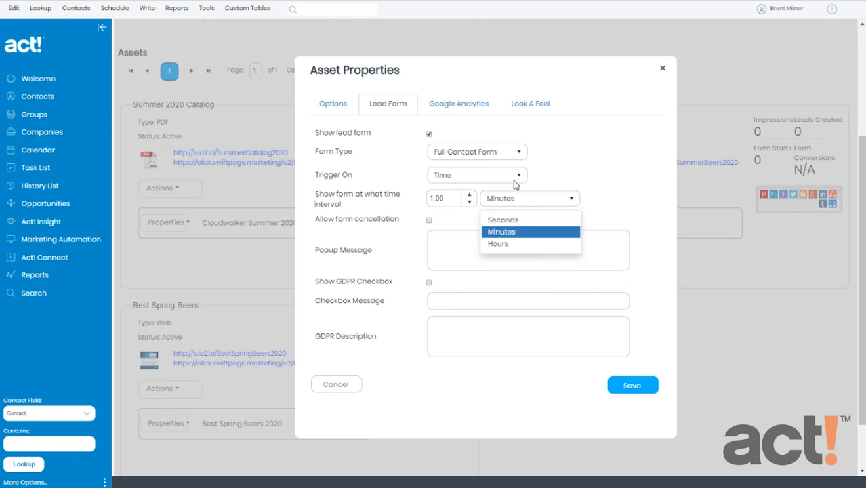
pyautogui.click(518, 175)
pyautogui.click(484, 212)
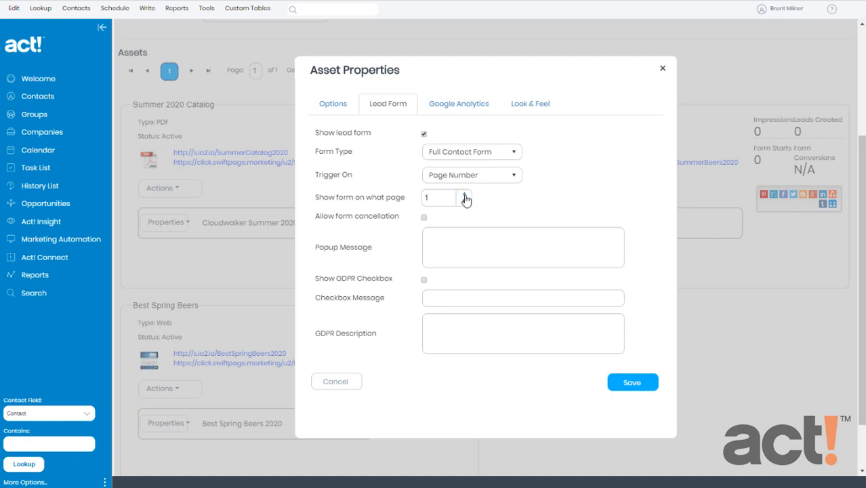
# - Set the lead form to appear on page 2 and move to the Popup Message field
pyautogui.click(464, 195)
pyautogui.click(450, 249)
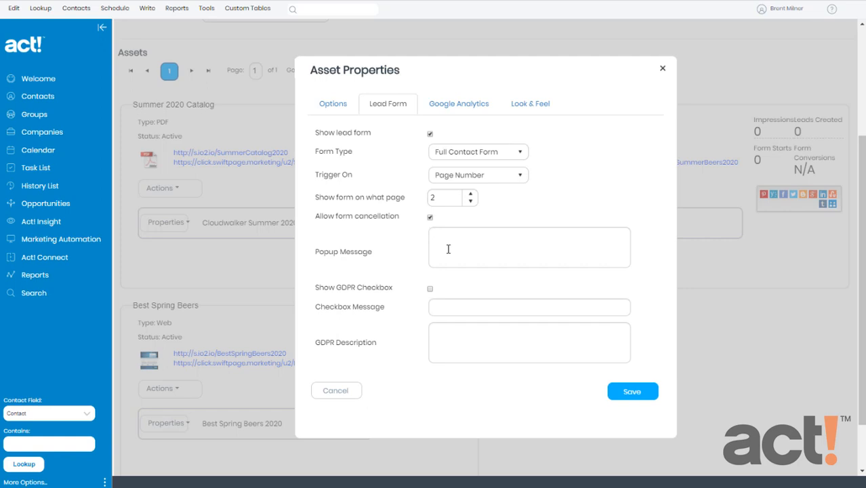
# - Set the popup message to 'Subscribe to our quarterly catalog… 10% off your first order!' and enable the GDPR checkbox
pyautogui.write('Subscribe to our quarterly catalog and yo')
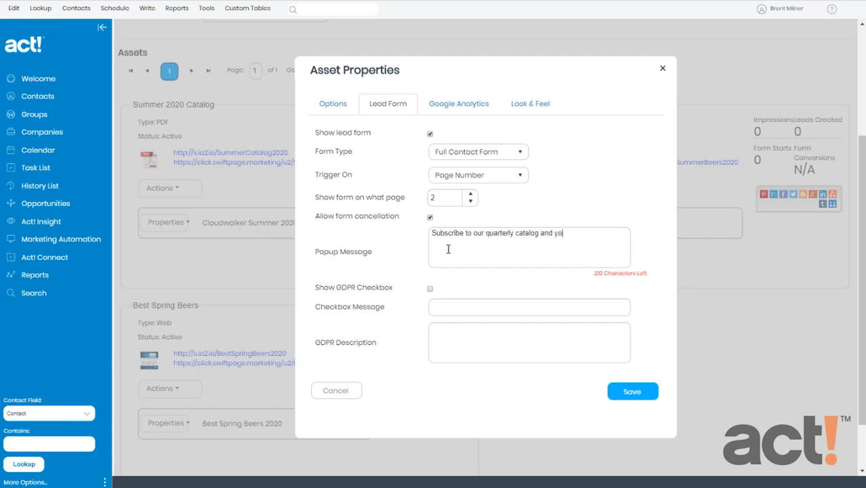
pyautogui.write('u will receive 10% off your first order!')
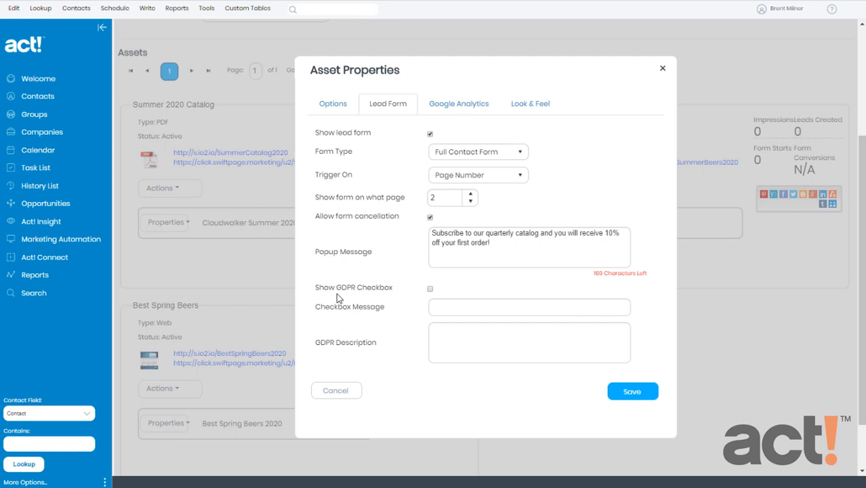
pyautogui.click(429, 290)
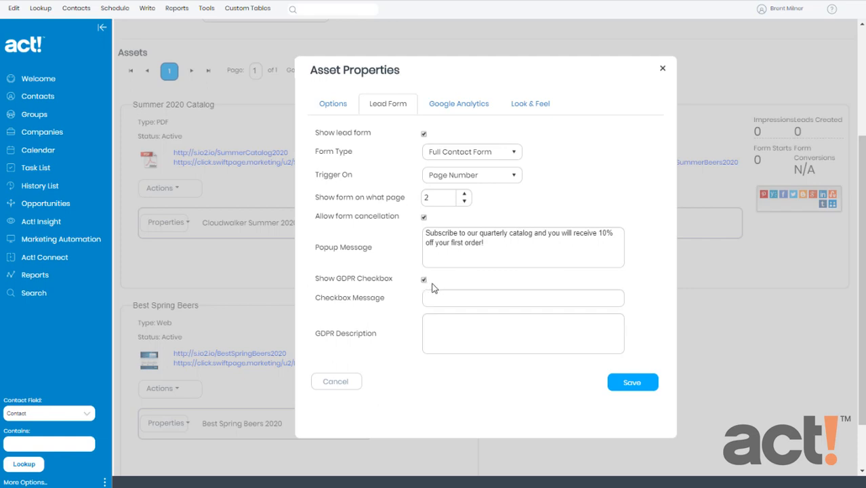
# - Enter consent message 'I consent to provide my contact information.' and the GDPR description, save, and open the catalog PDF
pyautogui.click(439, 299)
pyautogui.write('I consent to provide my conta')
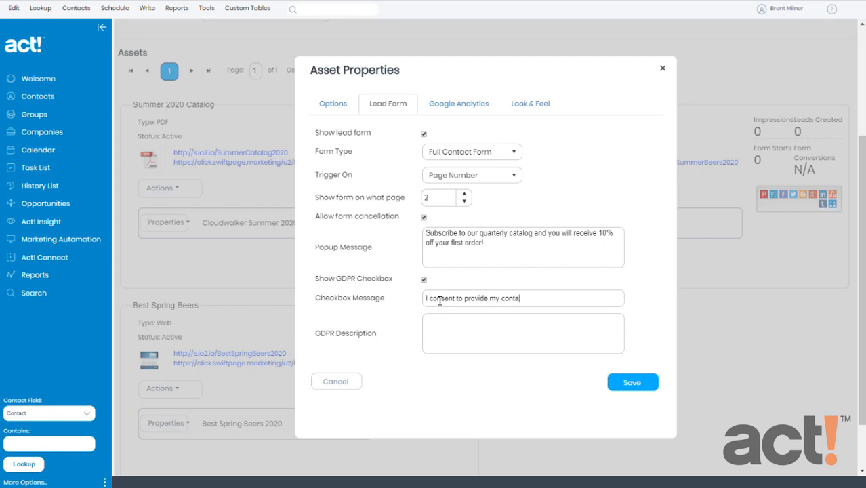
pyautogui.write('ct information.')
pyautogui.click(443, 327)
pyautogui.write('By providing your contact information, you agre')
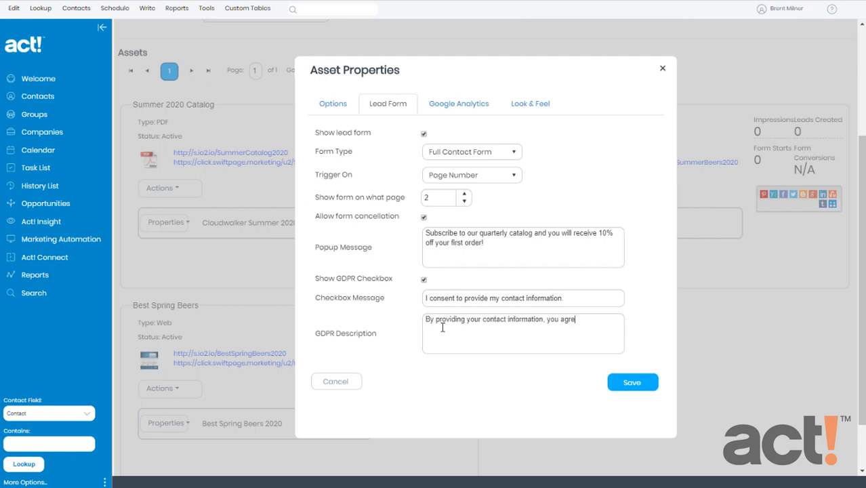
pyautogui.write('e to receive a quarterly email containing our product catalog')
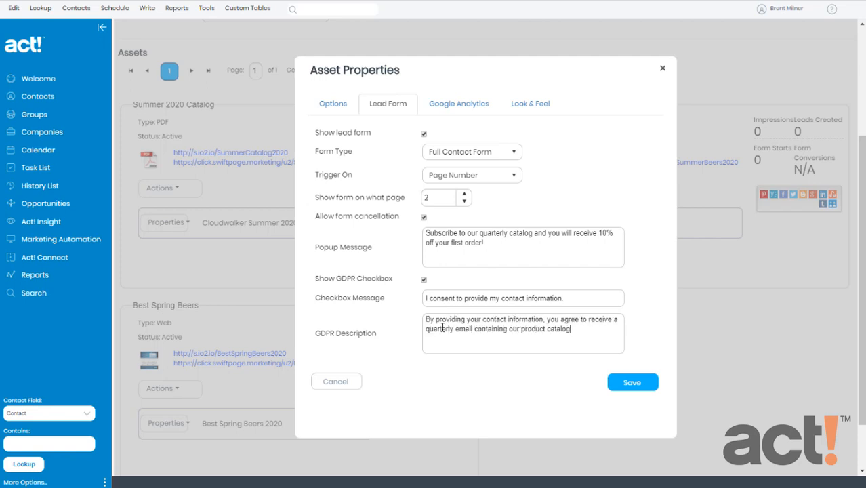
pyautogui.write('.')
pyautogui.click(631, 383)
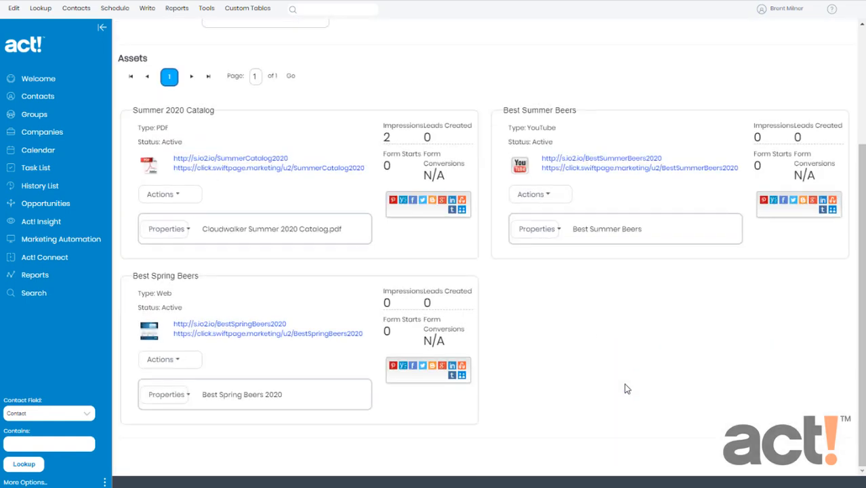
pyautogui.click(277, 163)
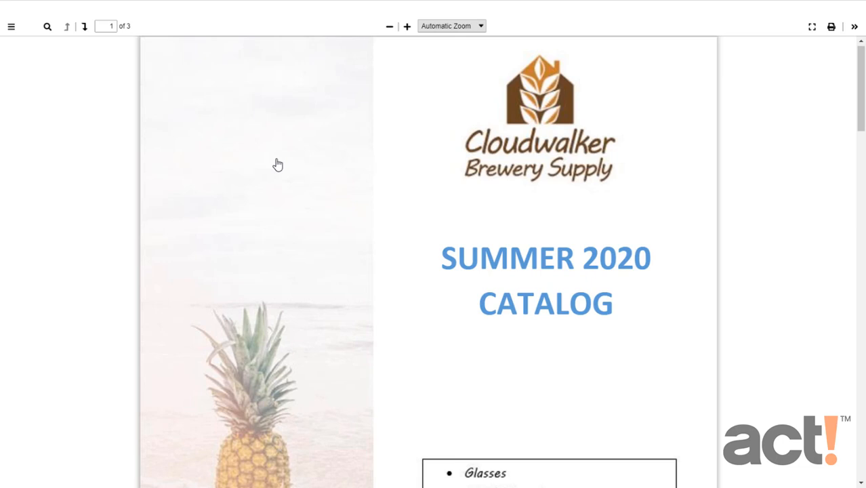
# - Go to page 2 of the catalog to trigger the subscribe form
pyautogui.click(84, 27)
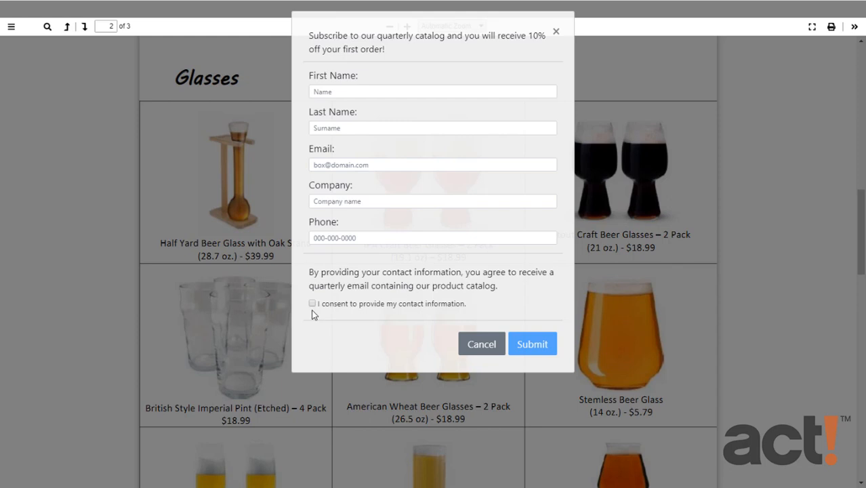
# - Fill the subscribe form with a test contact's name, email, company and phone, give consent, and submit
pyautogui.click(358, 91)
pyautogui.write('Abe')
pyautogui.press('Tab')
pyautogui.write('Frohman')
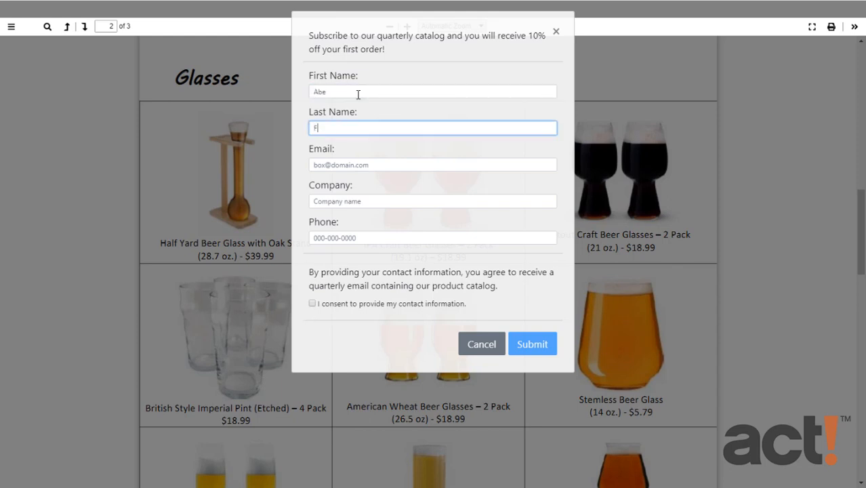
pyautogui.press('Tab')
pyautogui.write('abe@sausageking.email')
pyautogui.press('Tab')
pyautogui.write('Sausage King of Chicago')
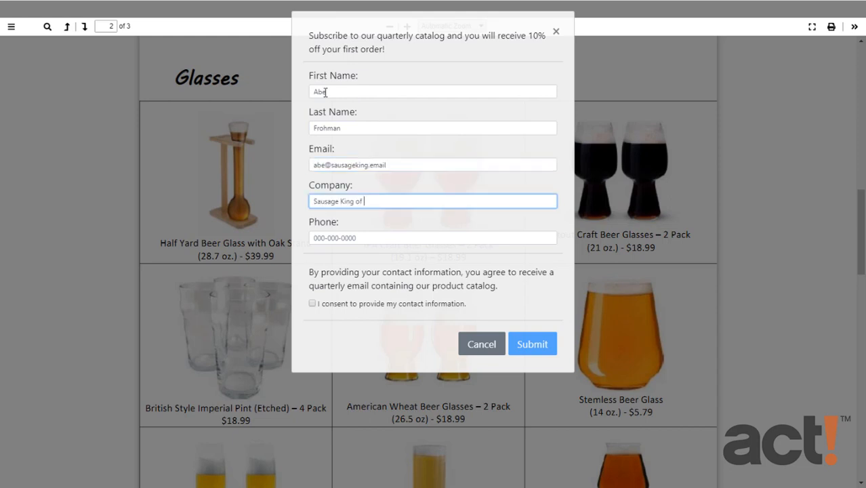
pyautogui.press('Tab')
pyautogui.write('555-555-5555')
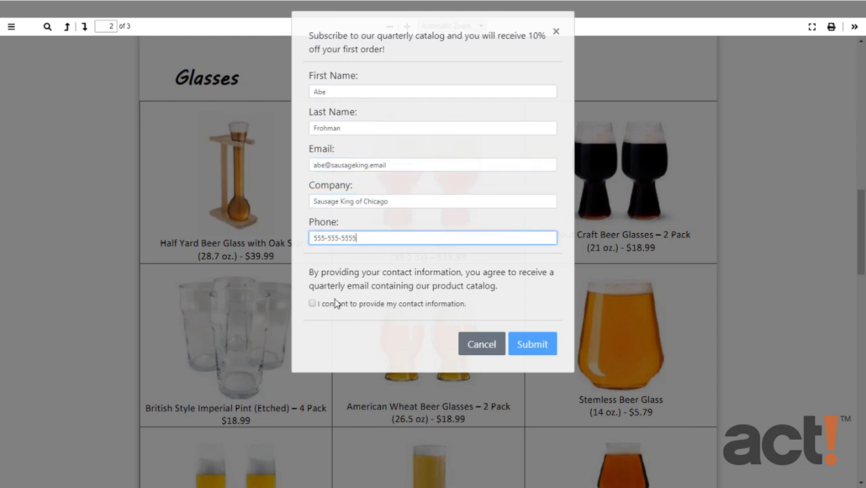
pyautogui.click(313, 303)
pyautogui.click(534, 346)
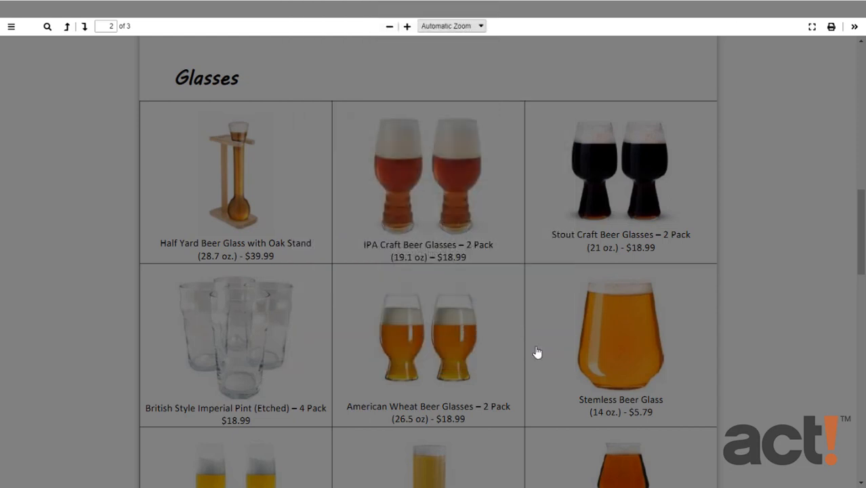